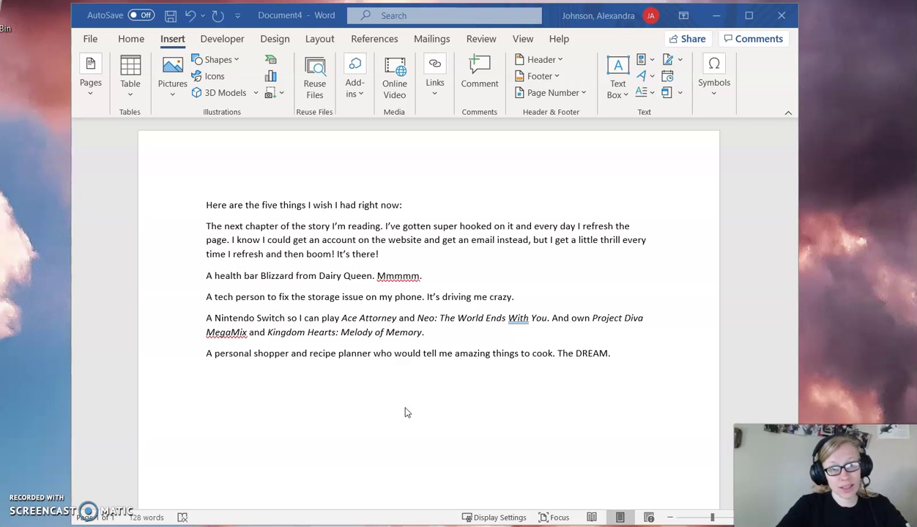
- On the Home tab, select the five wish-list paragraphs below the intro line
left_click(132, 39)
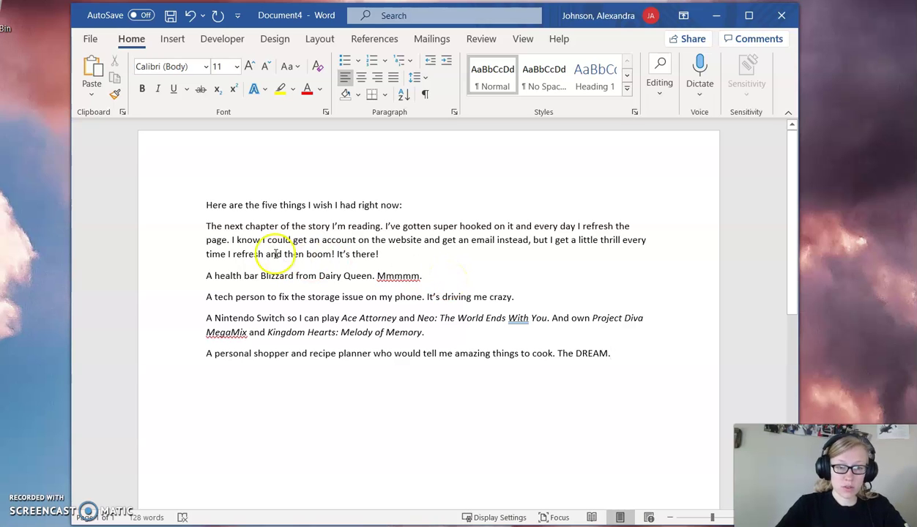
left_click_drag(239, 233, 250, 357)
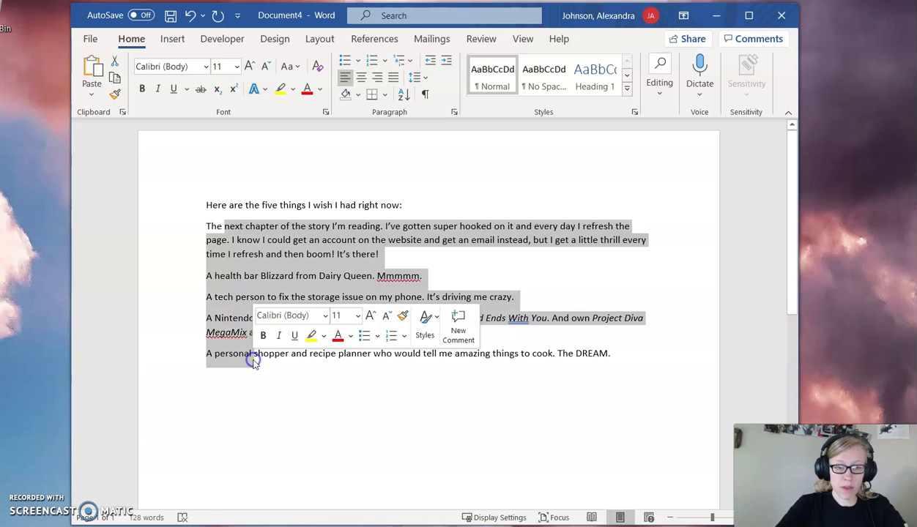
left_click(380, 396)
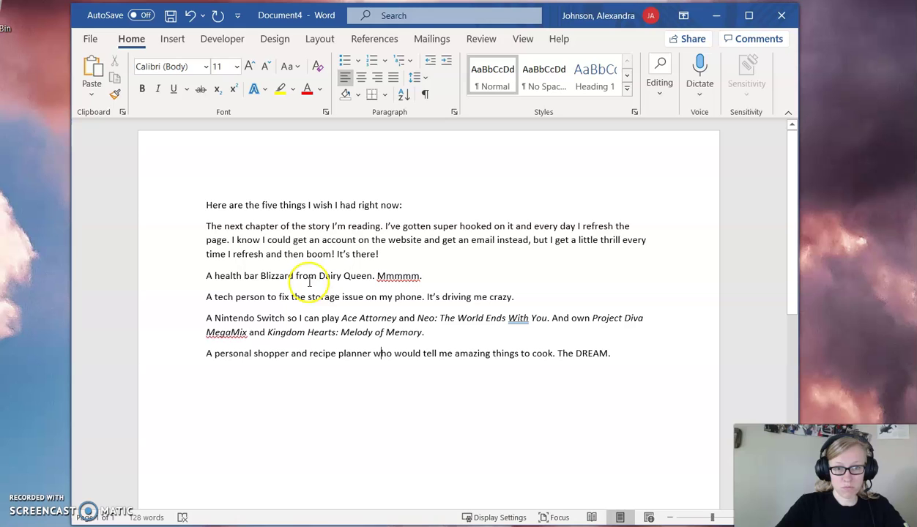
left_click_drag(207, 228, 359, 359)
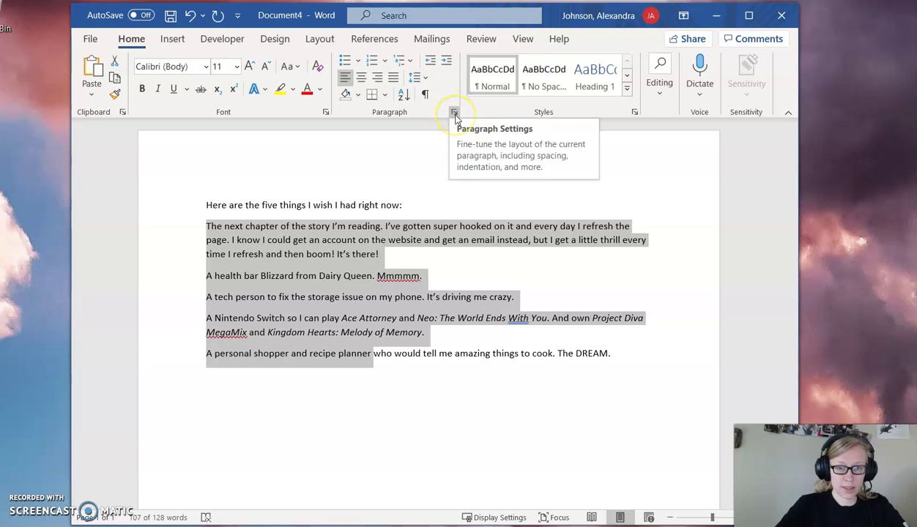
- Give the selected wish paragraphs a 2" left indent in Paragraph settings
left_click(454, 114)
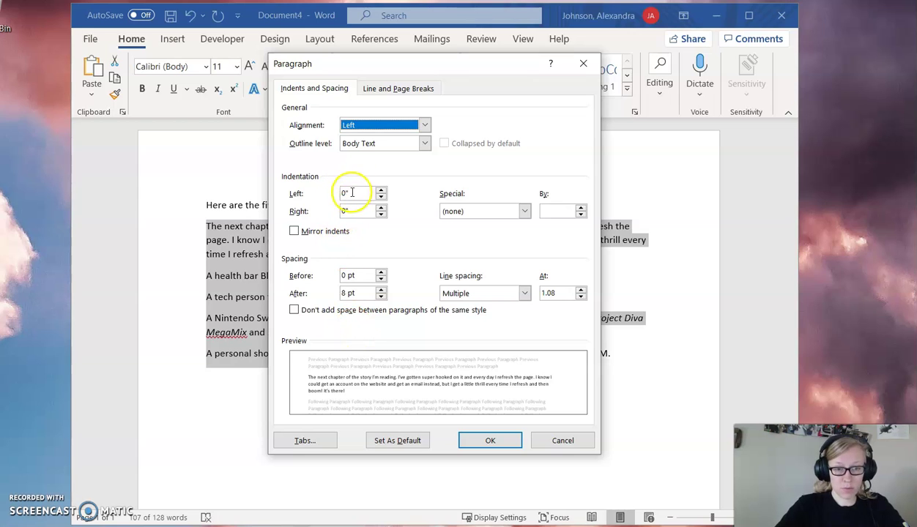
left_click(344, 194)
type("2")
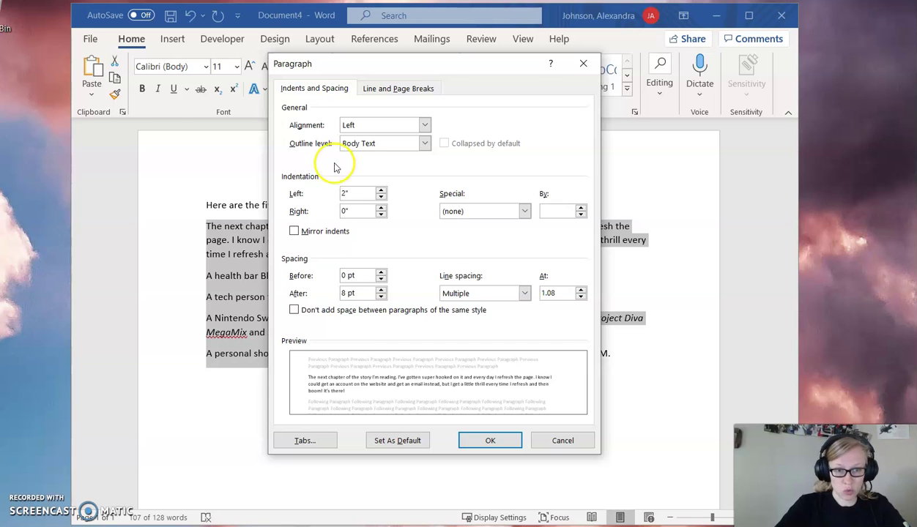
left_click(418, 236)
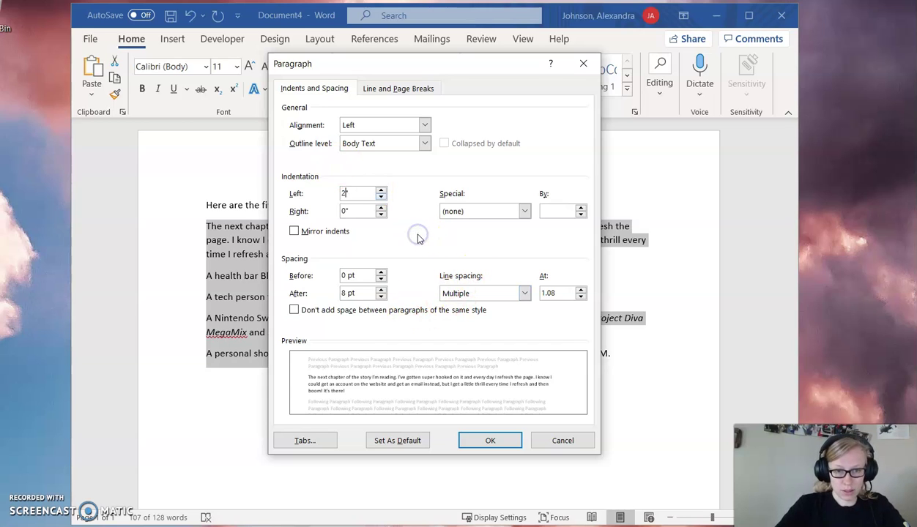
left_click(394, 247)
left_click(357, 211)
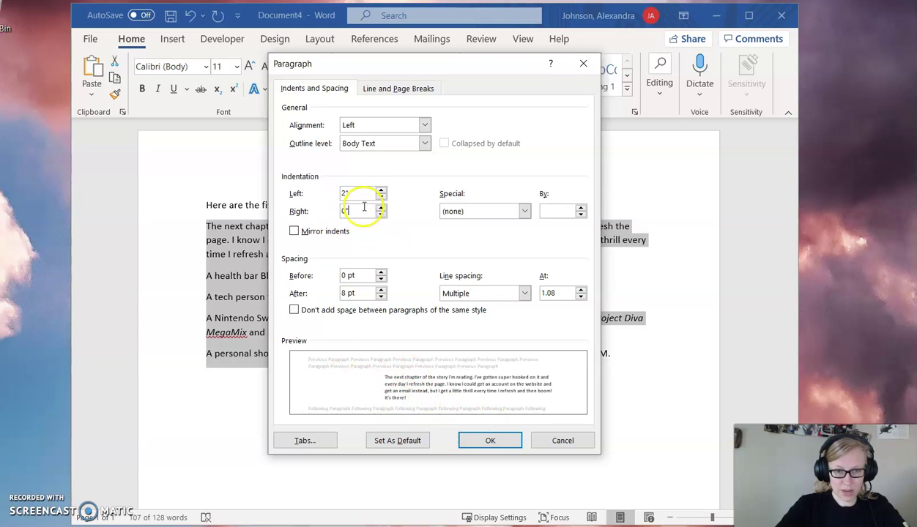
left_click(486, 450)
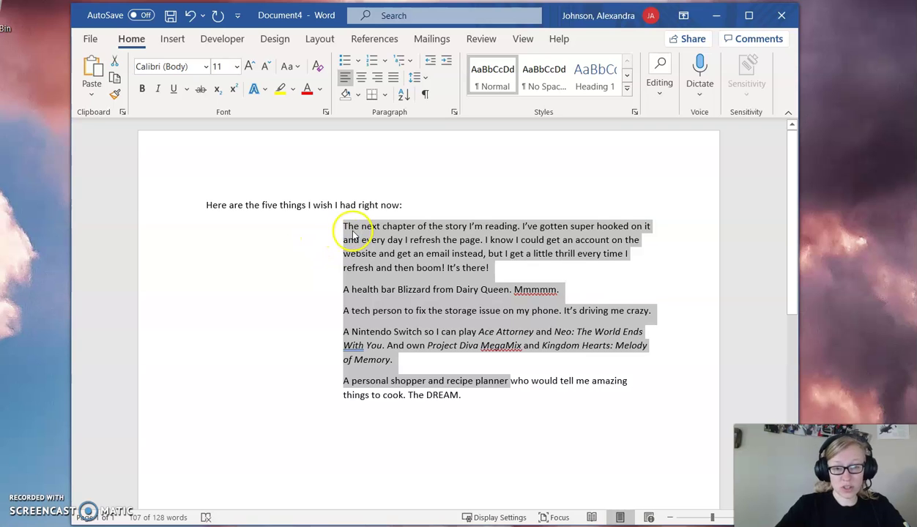
- Correct the wish paragraphs' left indent from 2" to 0.5"
left_click(455, 113)
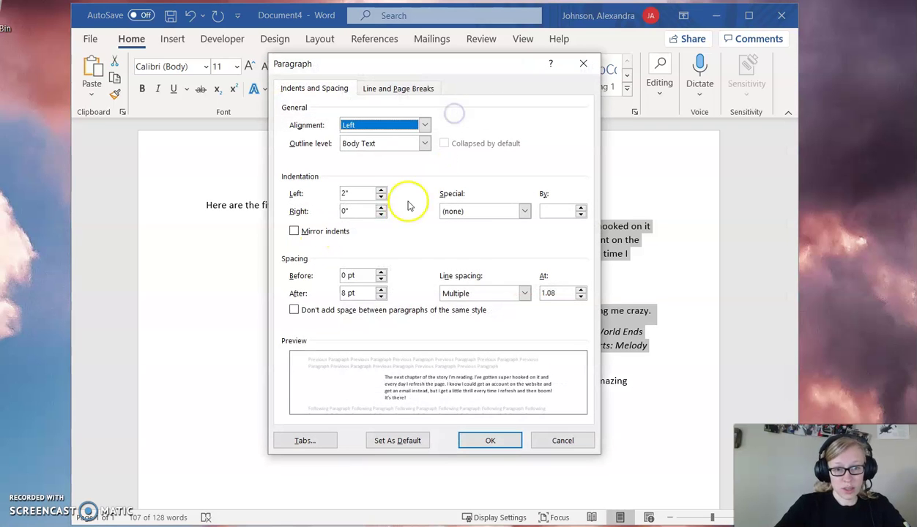
left_click(346, 194)
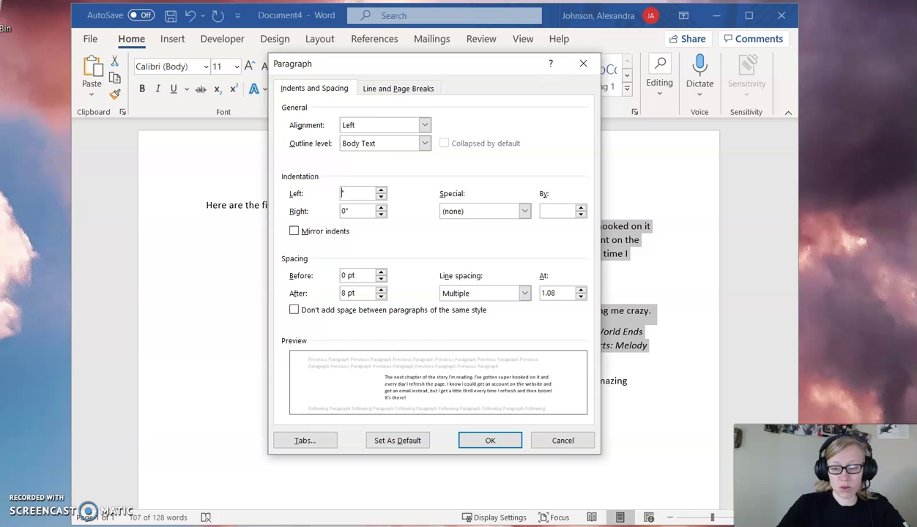
type(".5\"")
left_click(490, 440)
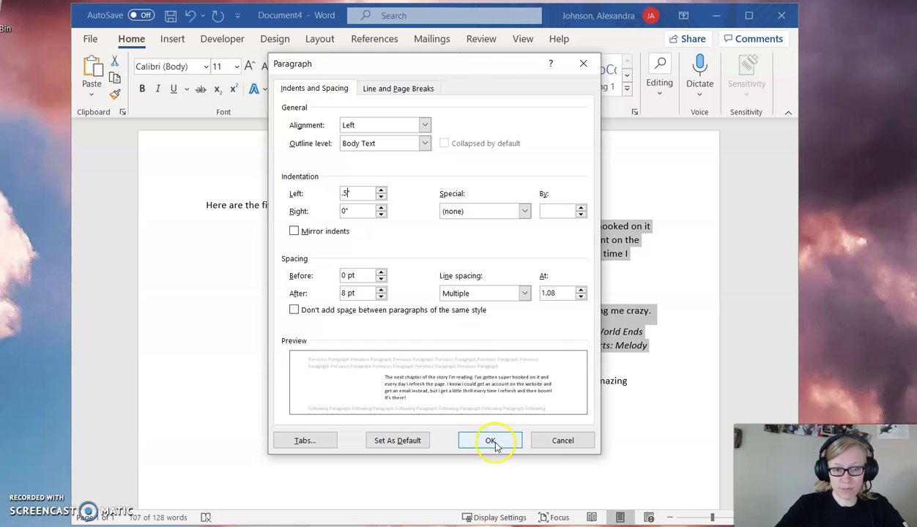
- Reselect all five wish-list paragraphs
left_click(304, 262)
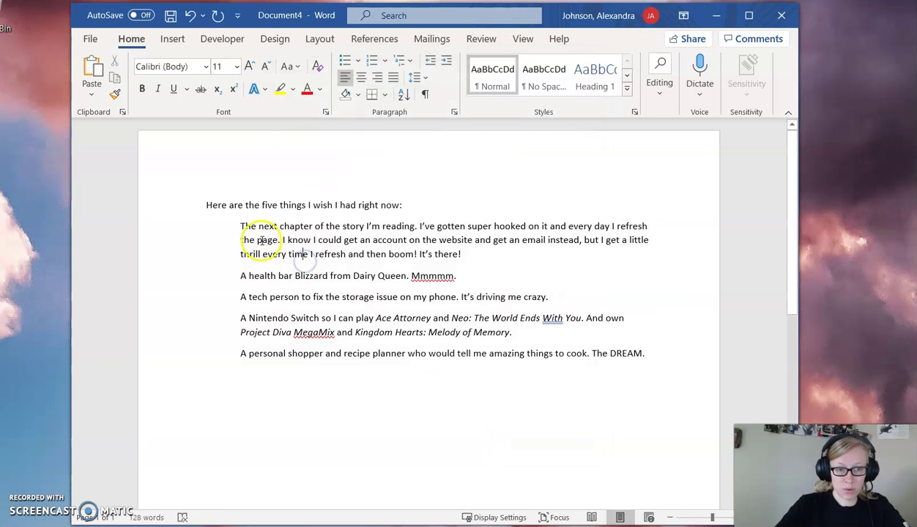
left_click_drag(242, 226, 254, 240)
left_click(300, 252)
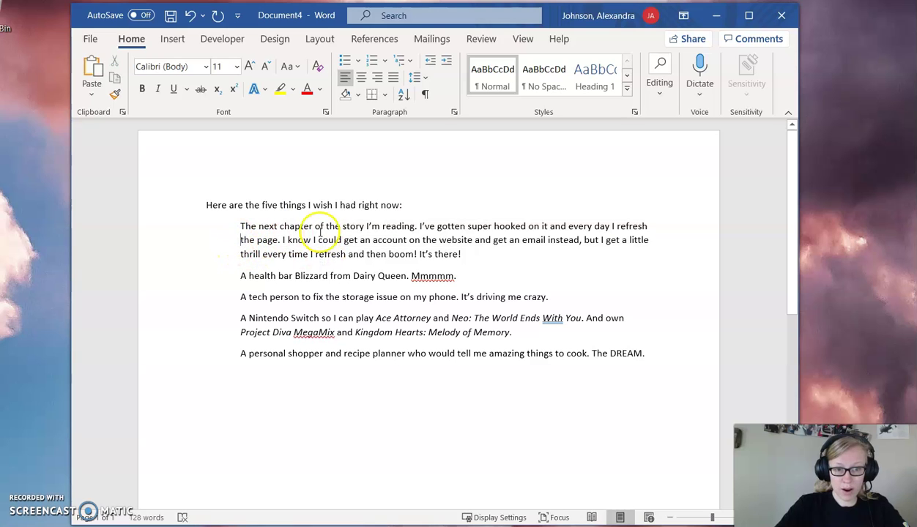
left_click_drag(306, 228, 303, 242)
left_click(312, 268)
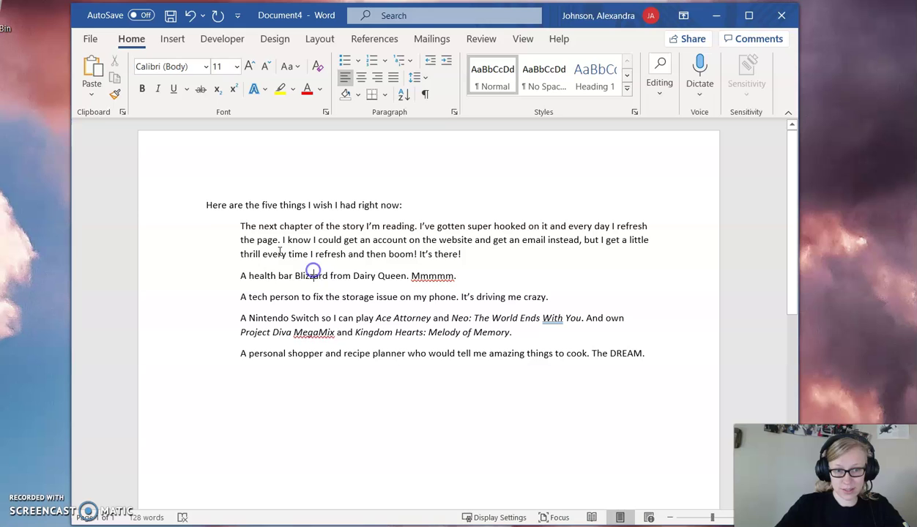
left_click_drag(236, 226, 325, 356)
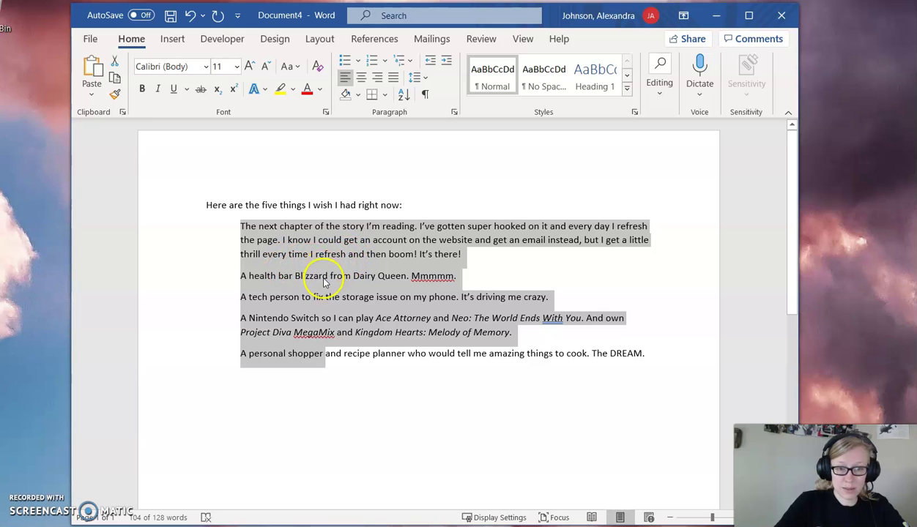
- Set spacing after to 0 pt, keeping special indent as none
left_click(454, 113)
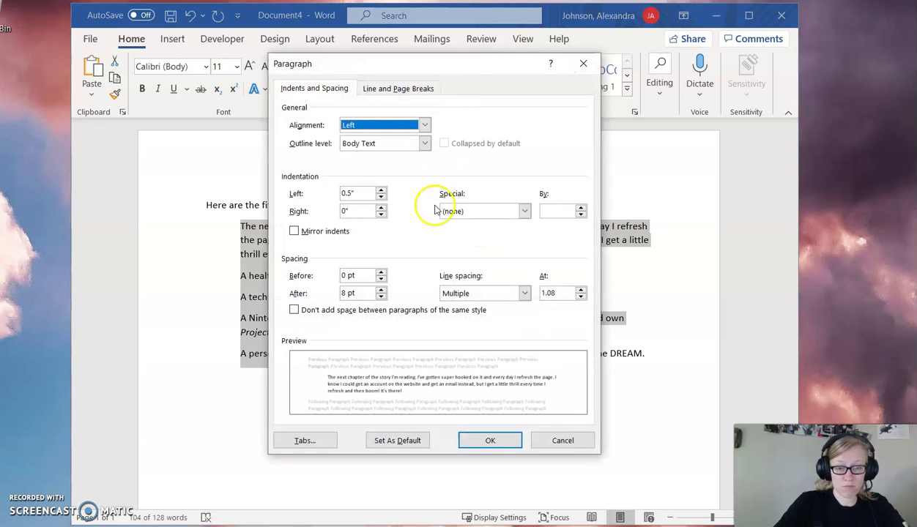
left_click(515, 213)
left_click(515, 213)
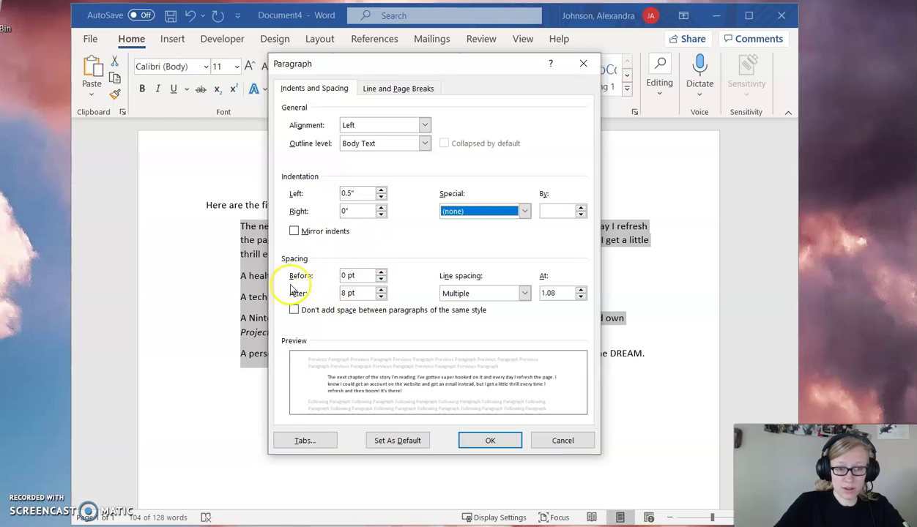
left_click(345, 293)
type("0")
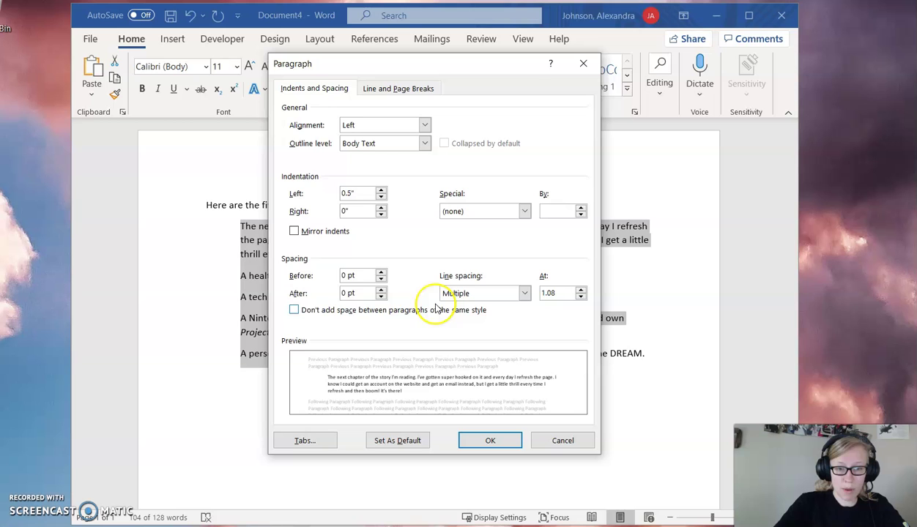
left_click(493, 437)
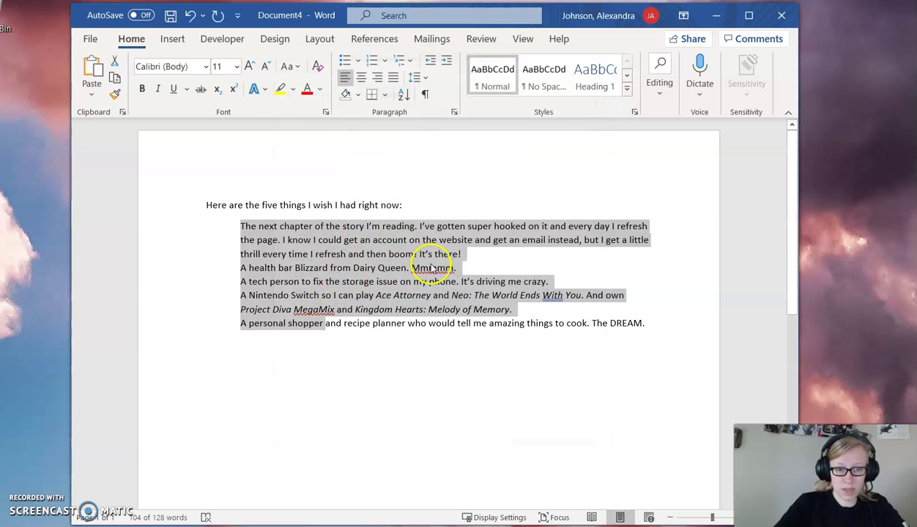
- Change the wish paragraphs' spacing after to 10 pt and reopen Paragraph settings
left_click(454, 112)
left_click(344, 293)
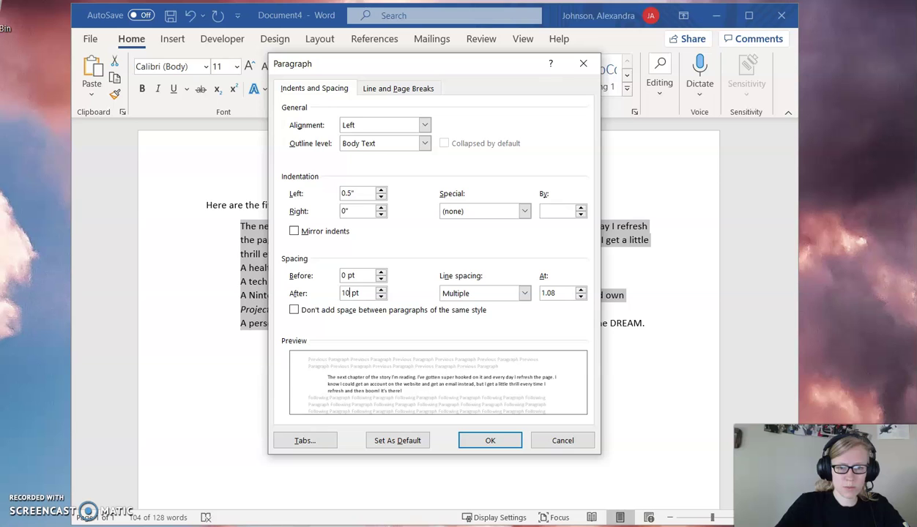
left_click(497, 442)
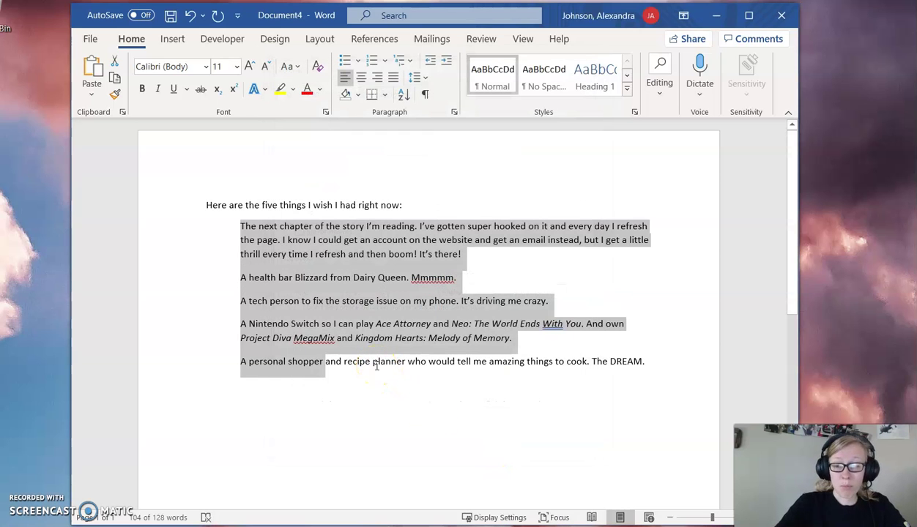
left_click(454, 112)
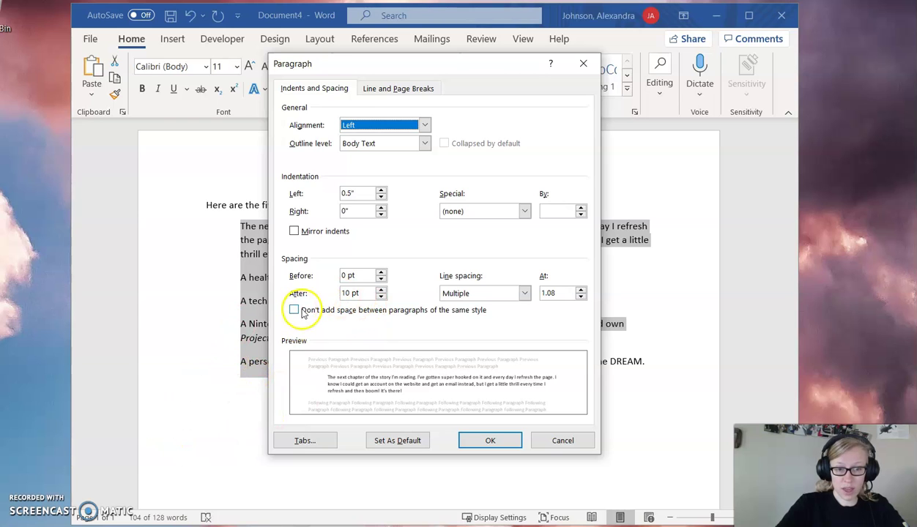
- Turn on 'Don't add space between paragraphs of the same style' for the first three wishes
left_click(563, 440)
left_click(313, 300)
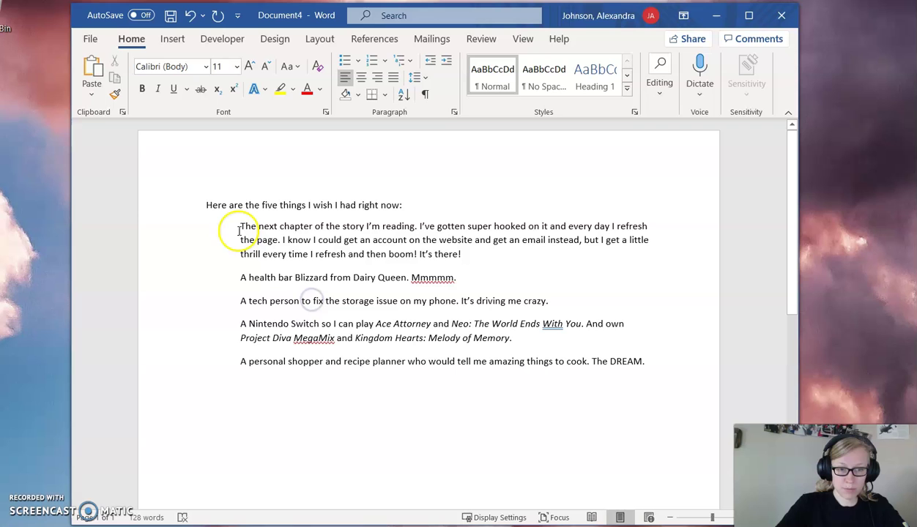
left_click_drag(237, 228, 537, 300)
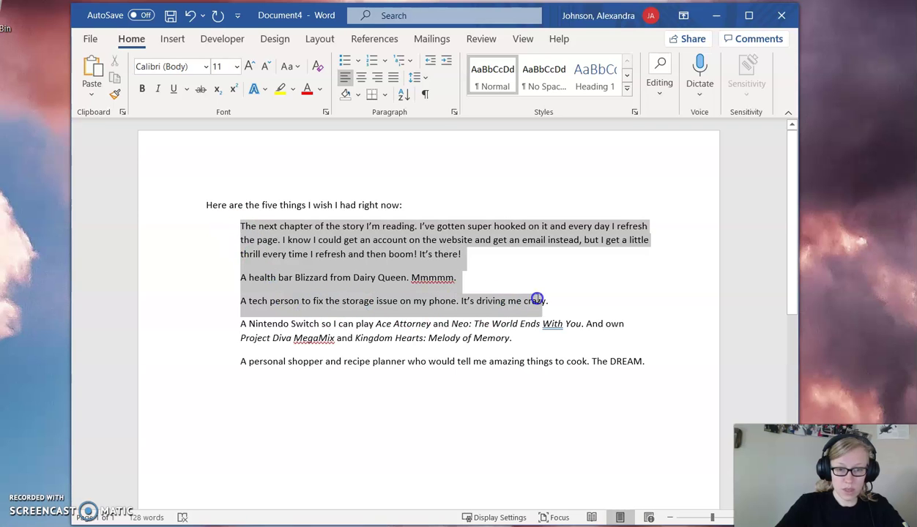
left_click(454, 112)
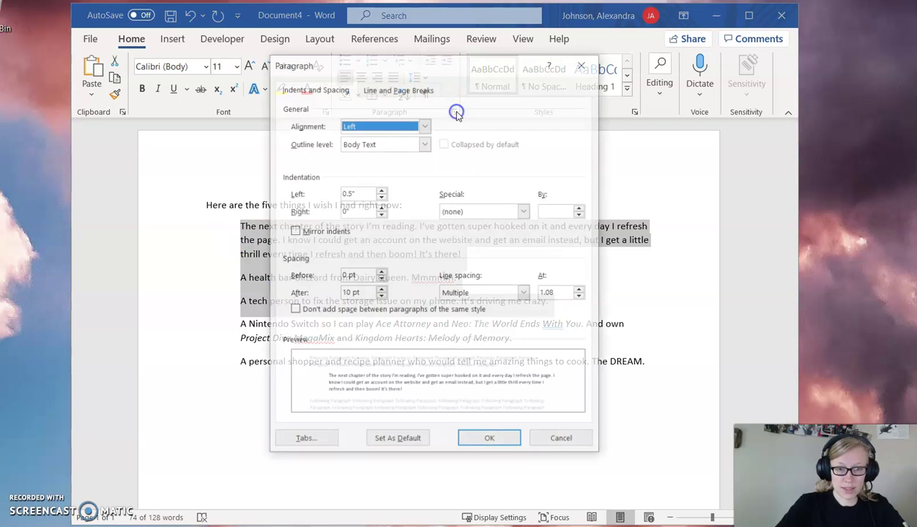
left_click(293, 311)
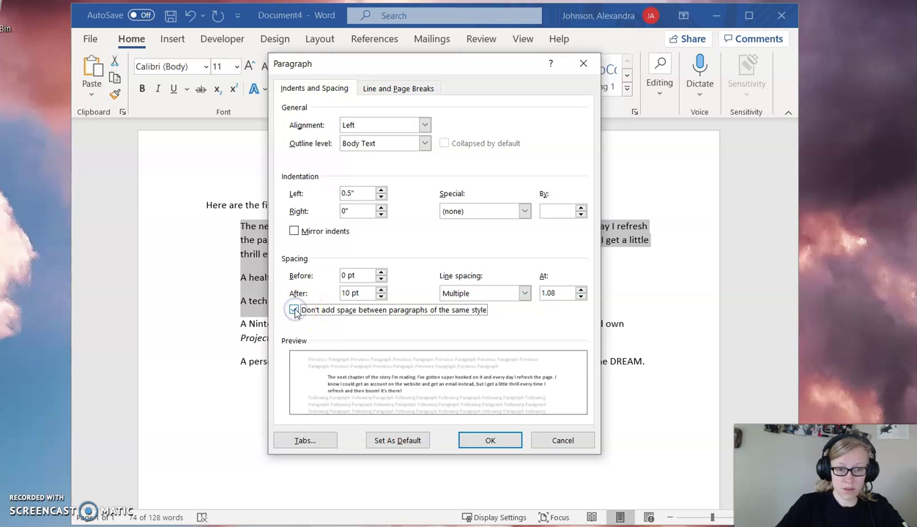
left_click(489, 440)
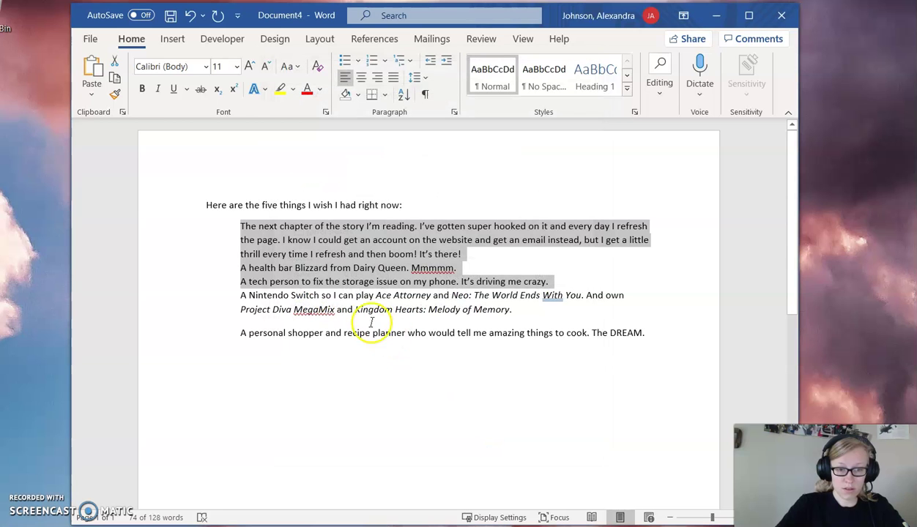
- Reselect the first four wish paragraphs and toggle same-style paragraph spacing suppression
left_click(331, 303)
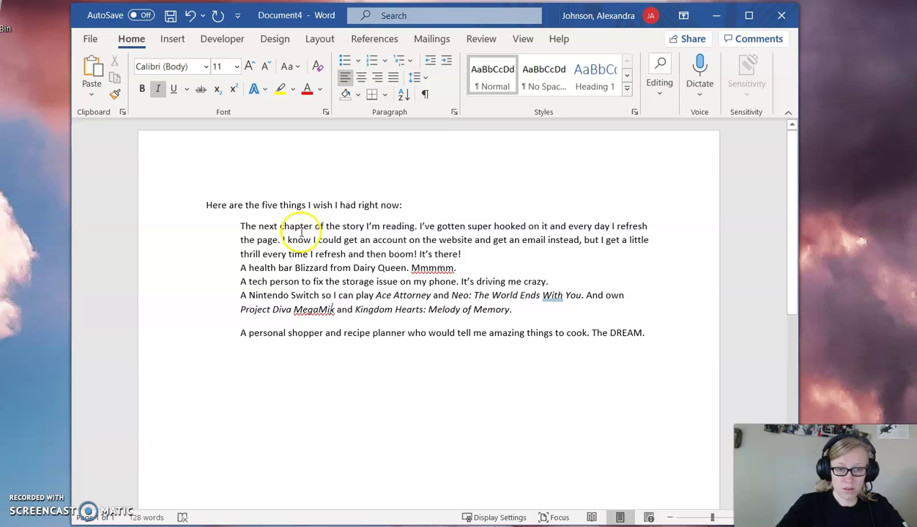
left_click_drag(300, 226, 328, 301)
left_click(363, 344)
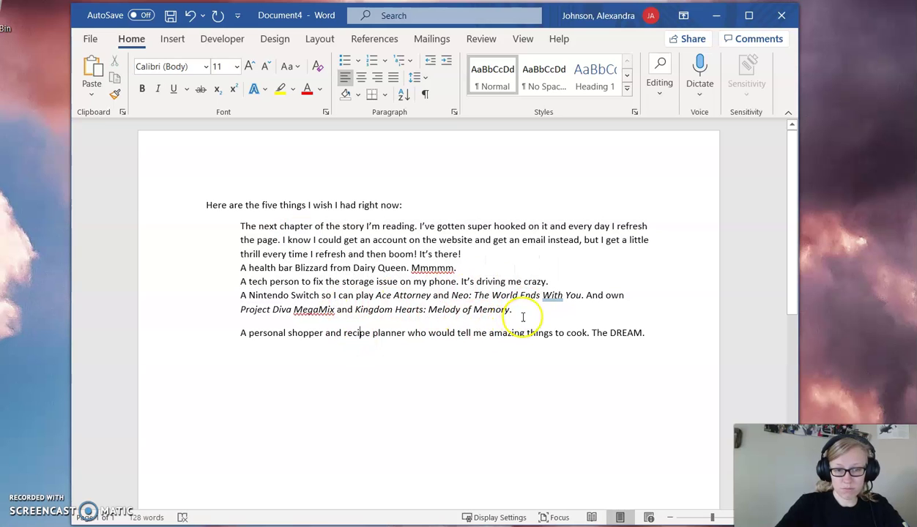
left_click_drag(525, 310, 449, 295)
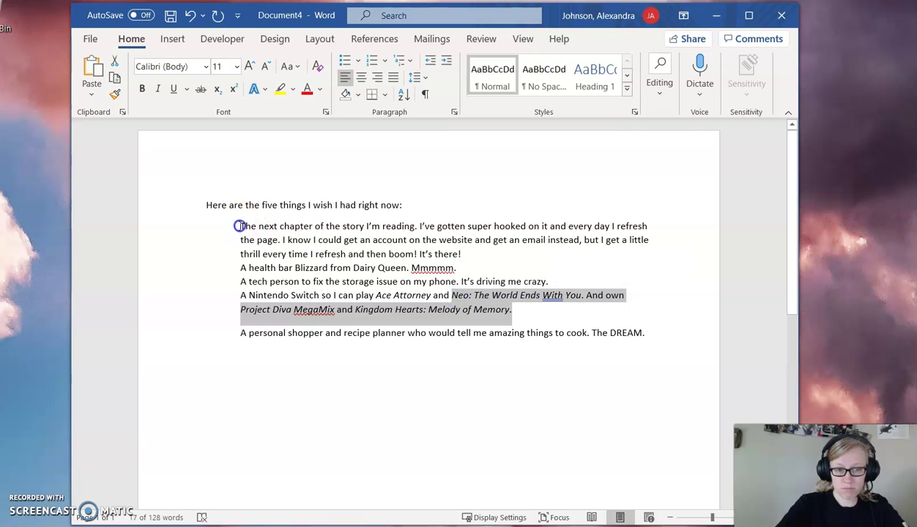
mouse_move(239, 225)
left_mouse_down()
mouse_move(410, 285)
mouse_move(521, 310)
left_mouse_up()
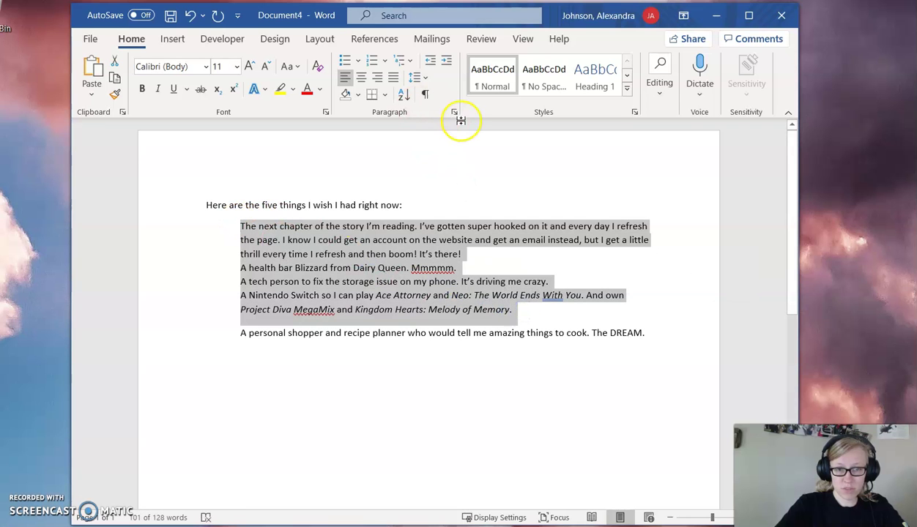
left_click(455, 113)
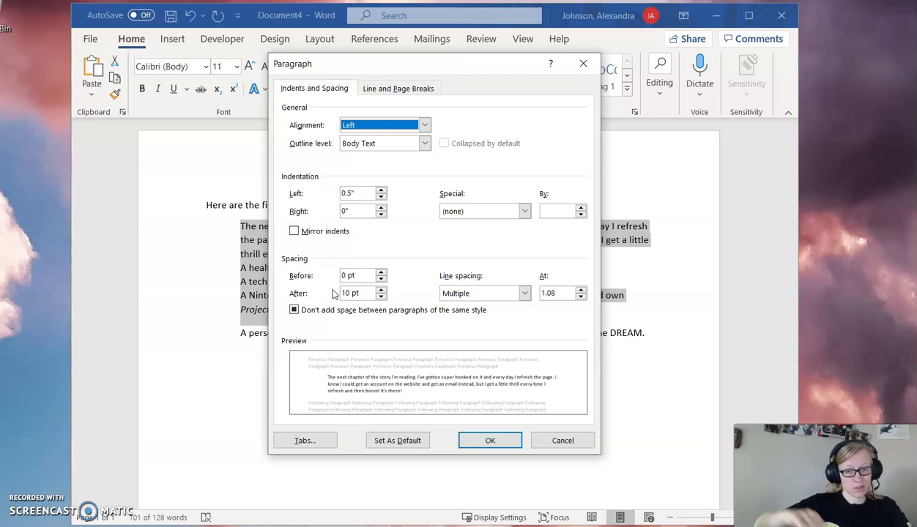
left_click(293, 310)
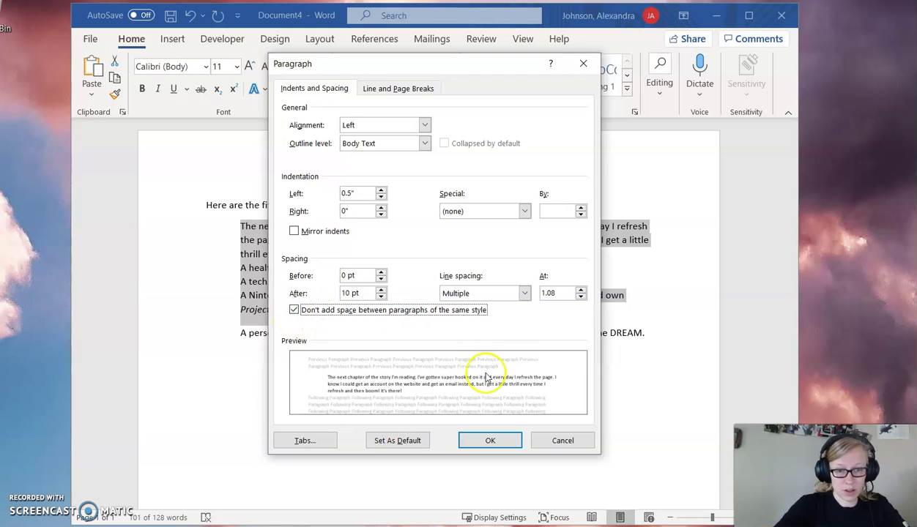
left_click(488, 441)
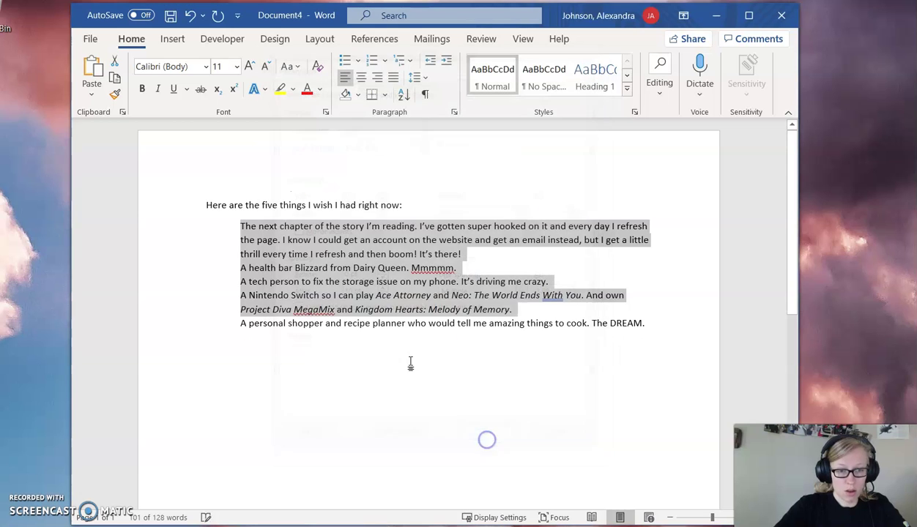
- Suppress space between same-style paragraphs for all five wish paragraphs
left_click_drag(647, 323, 242, 227)
left_click(454, 111)
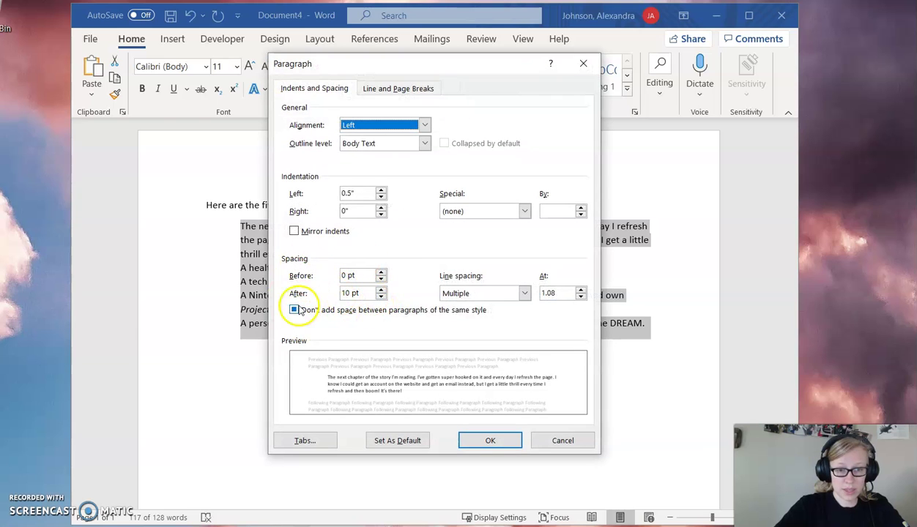
left_click(295, 310)
left_click(474, 440)
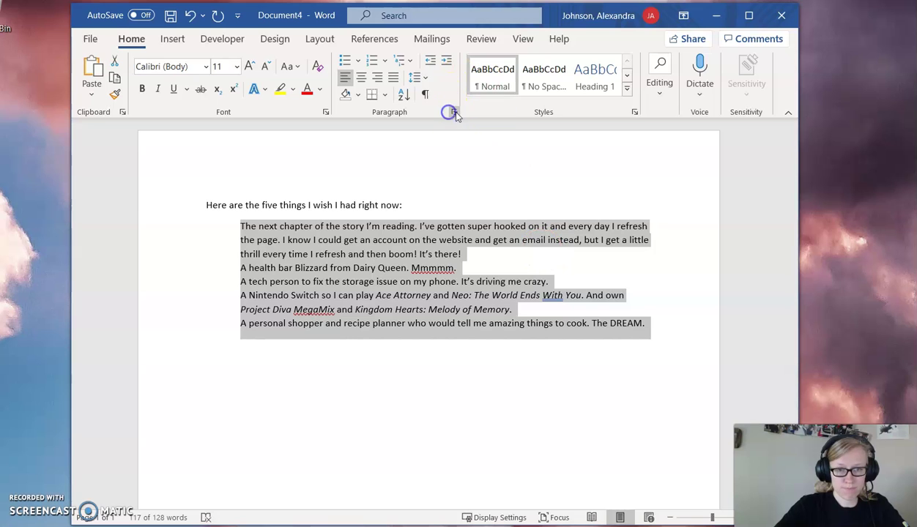
- Uncheck 'Don't add space between paragraphs of the same style' to restore 10 pt gaps
left_click(452, 112)
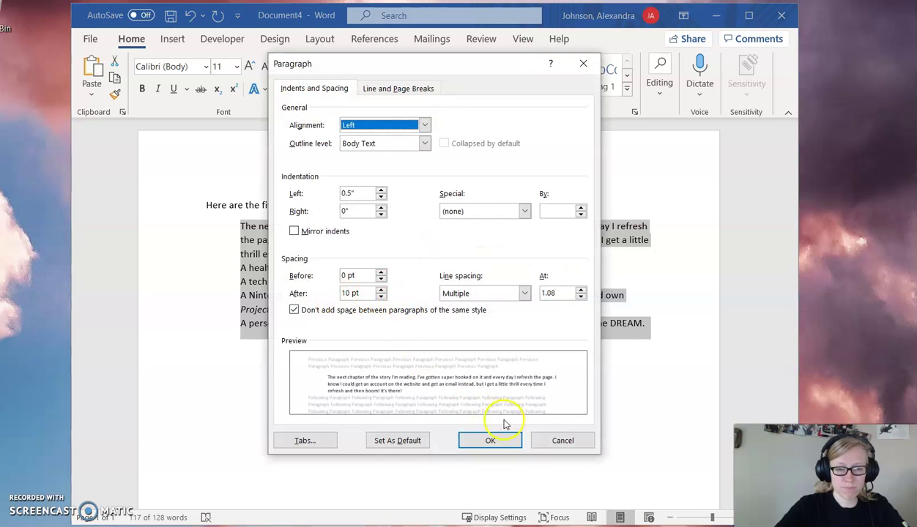
left_click(293, 310)
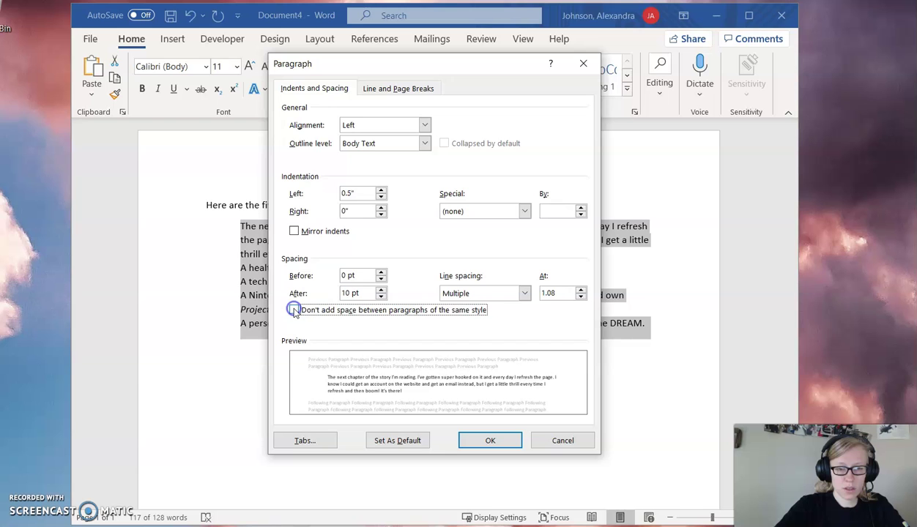
left_click(468, 440)
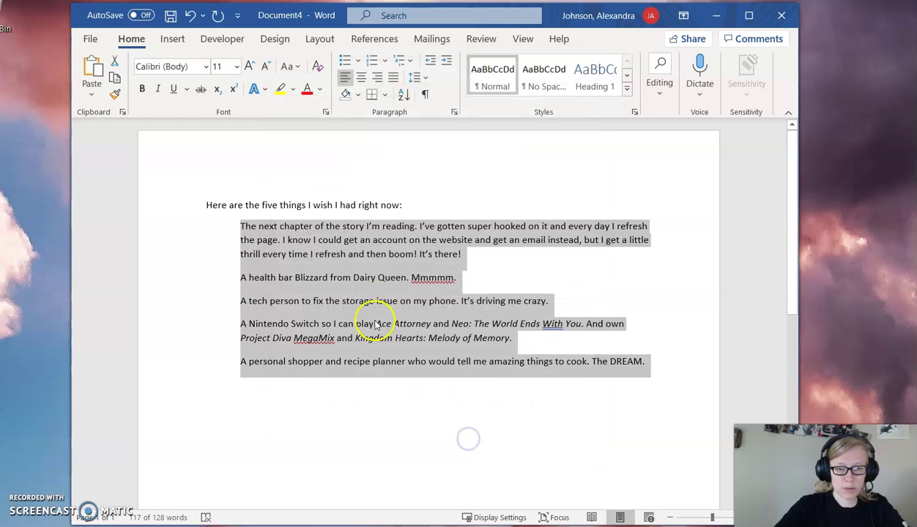
- Set the wish paragraphs' line spacing to Double
left_click(454, 112)
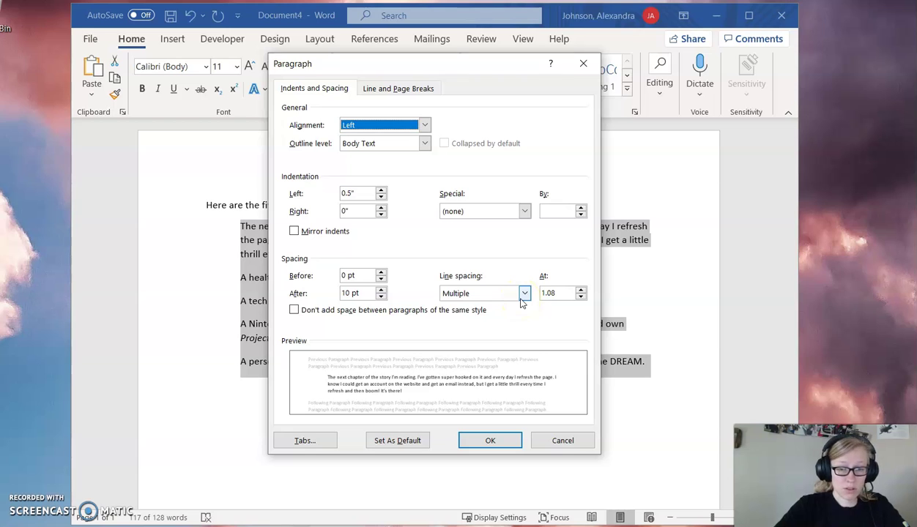
left_click(523, 295)
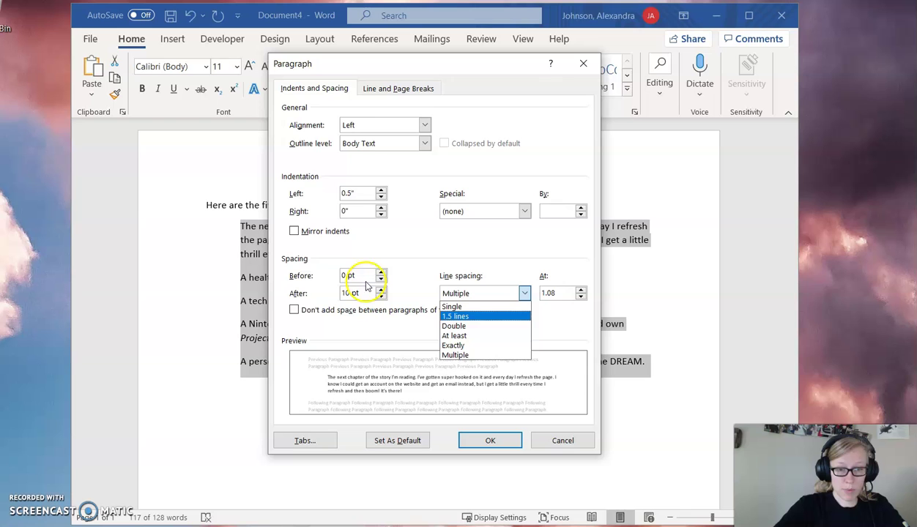
left_click(458, 326)
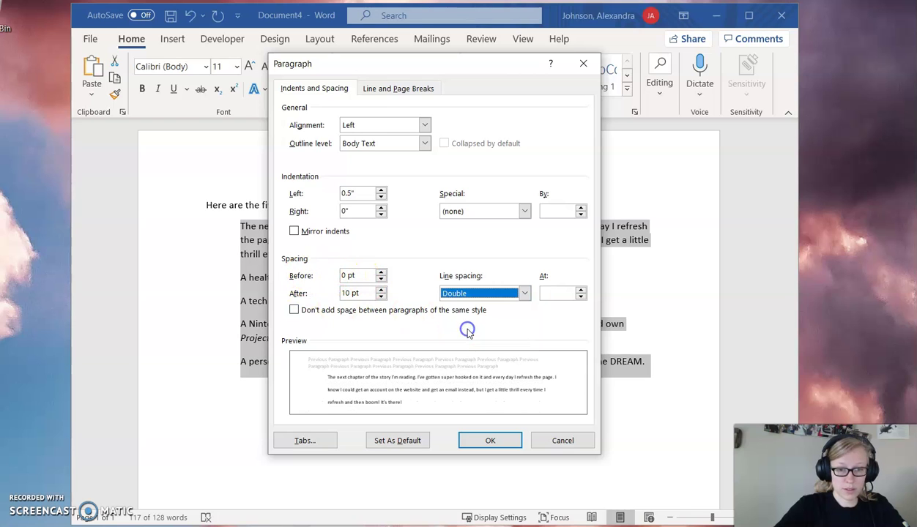
left_click(490, 440)
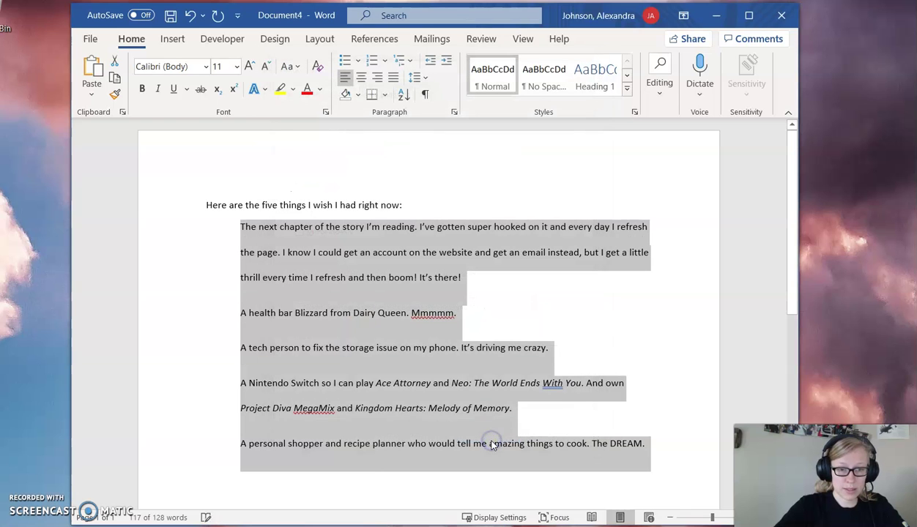
- Reselect all five wish paragraphs from the last one upward
left_click(325, 249)
left_click_drag(296, 228, 316, 252)
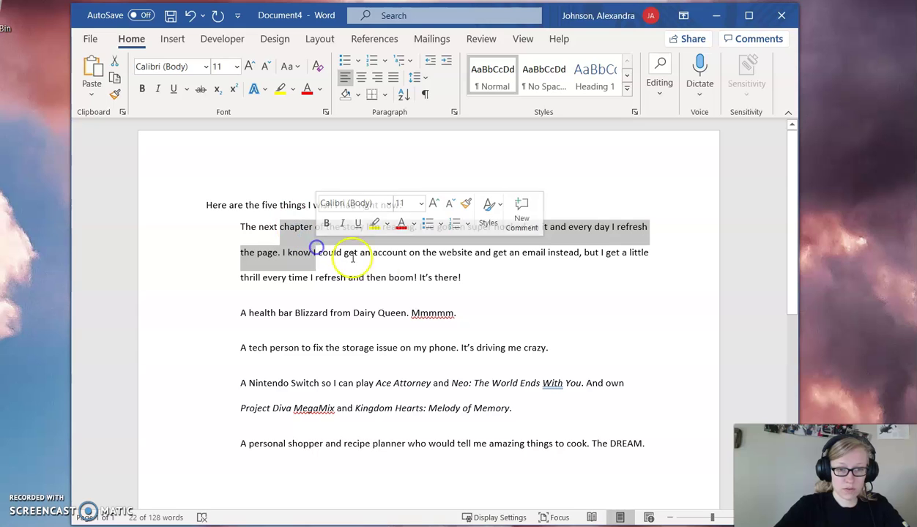
left_click_drag(645, 443, 241, 227)
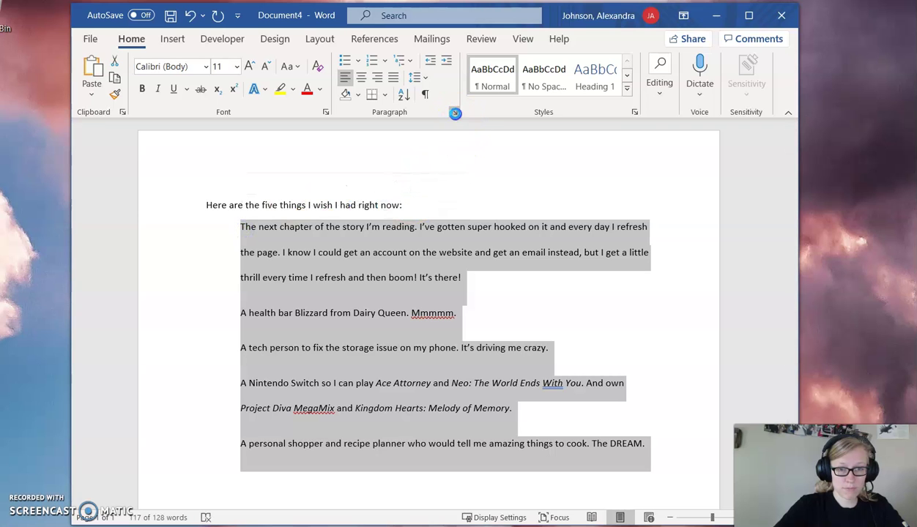
- Switch the five wish paragraphs' line spacing from Double back to Single
left_click(454, 112)
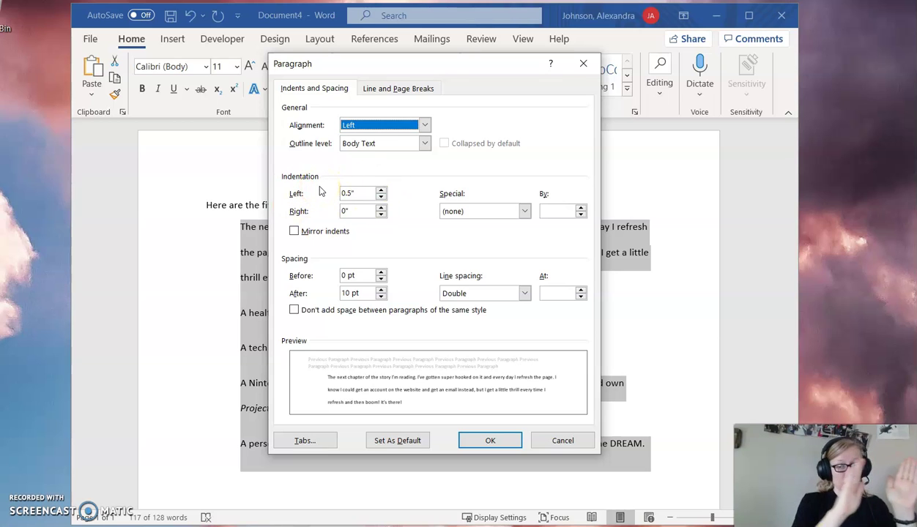
left_click(339, 280)
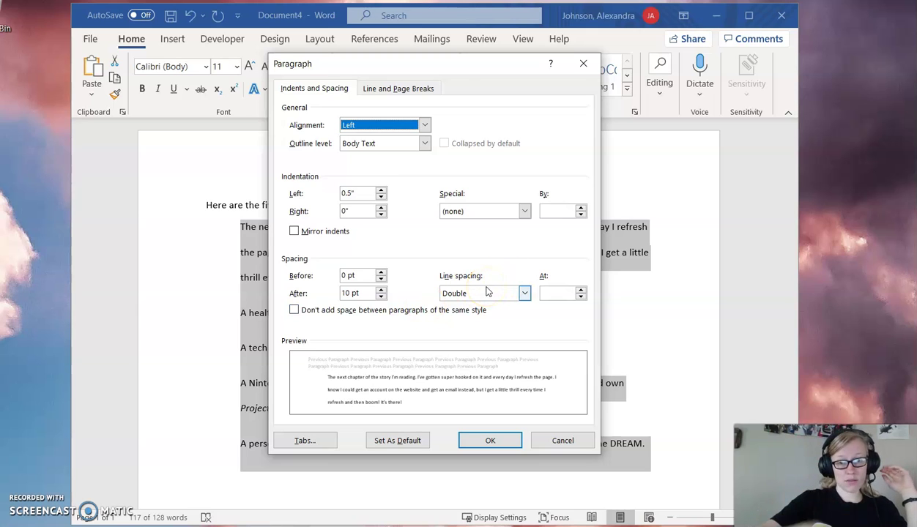
left_click(512, 292)
left_click(480, 306)
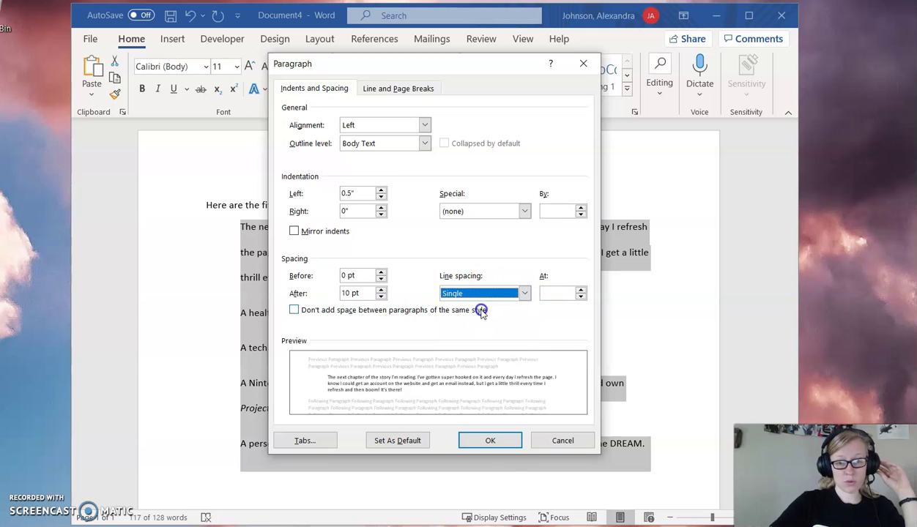
left_click(489, 440)
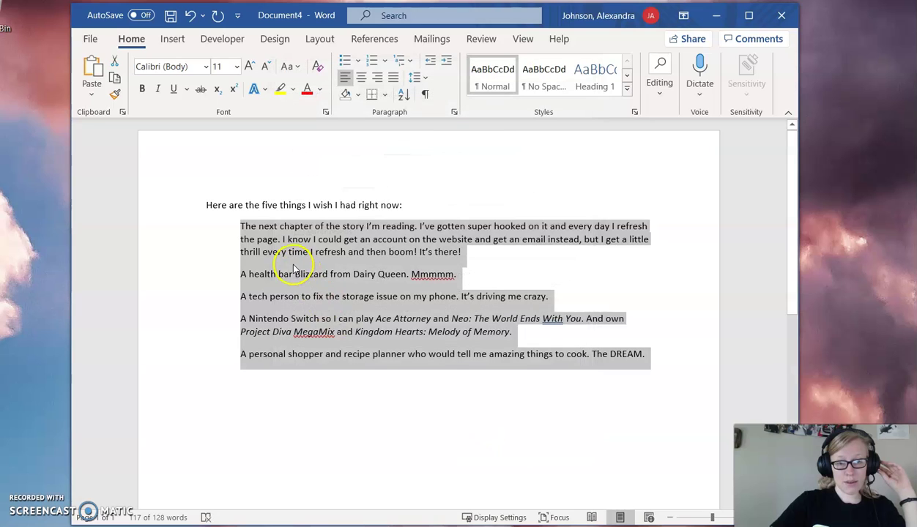
left_click(291, 265)
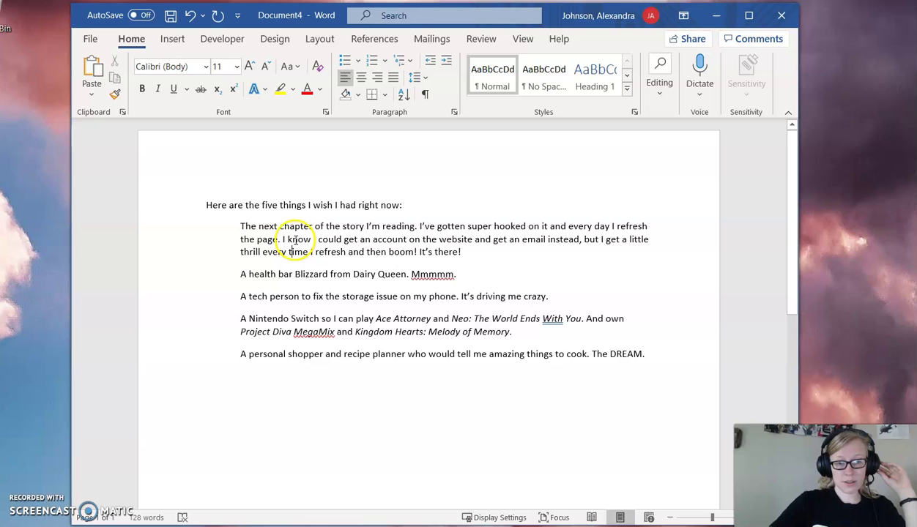
mouse_move(284, 226)
left_mouse_down()
mouse_move(297, 241)
mouse_move(334, 239)
left_mouse_up()
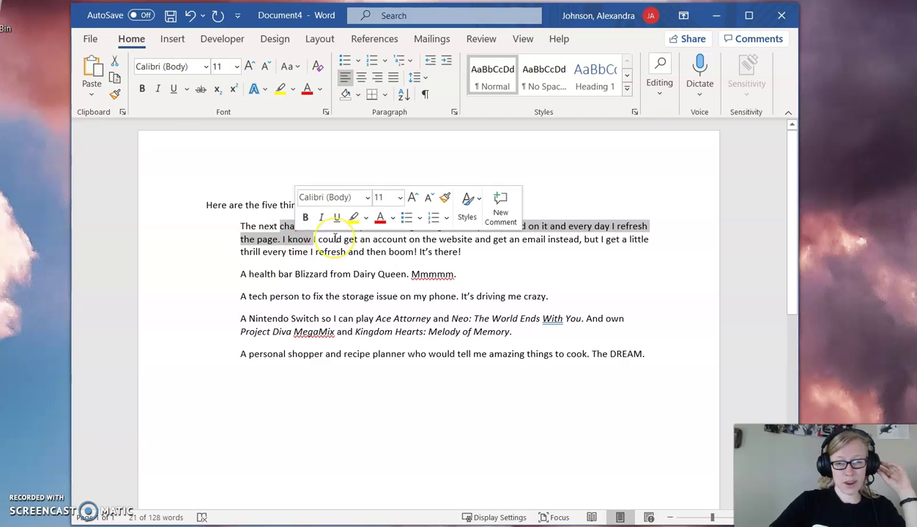
right_click(483, 256)
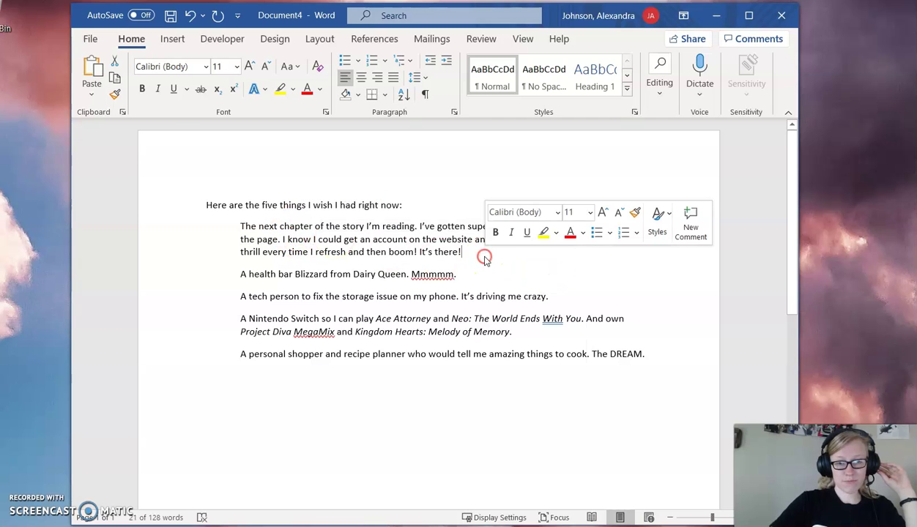
left_click(358, 214)
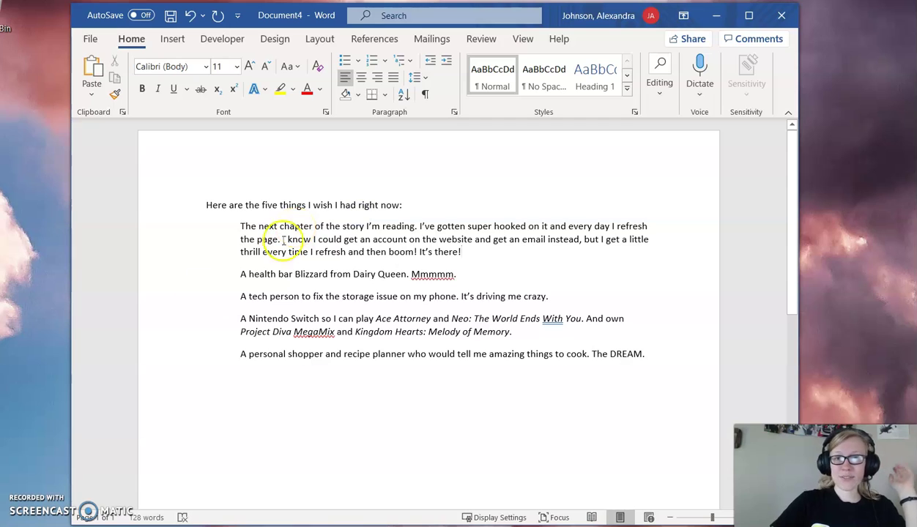